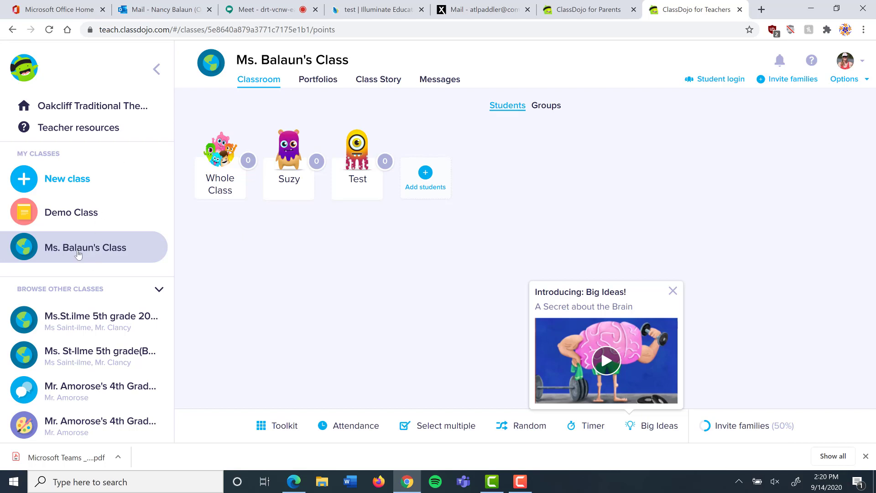
On the Messages page, draft "Please download, fill out, upload, and return this form." to all parents
{"action": "left_click", "coordinate": [439, 81]}
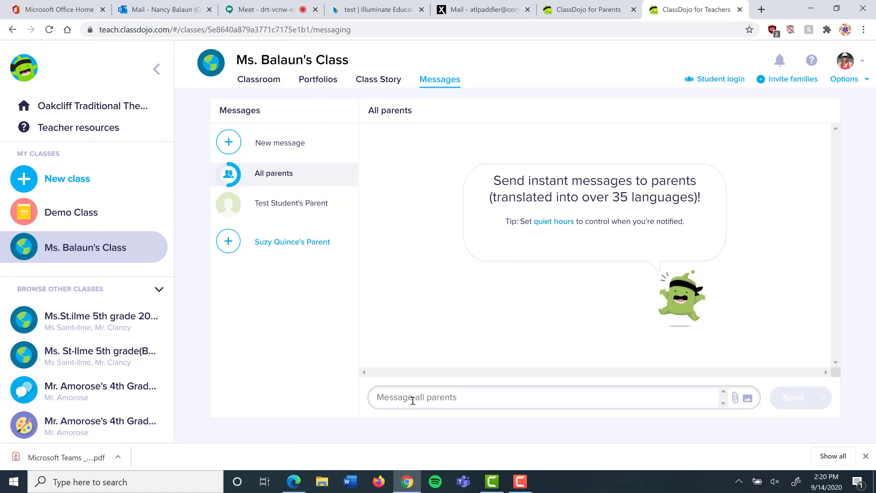
{"action": "type", "text": "Please download, fill o"}
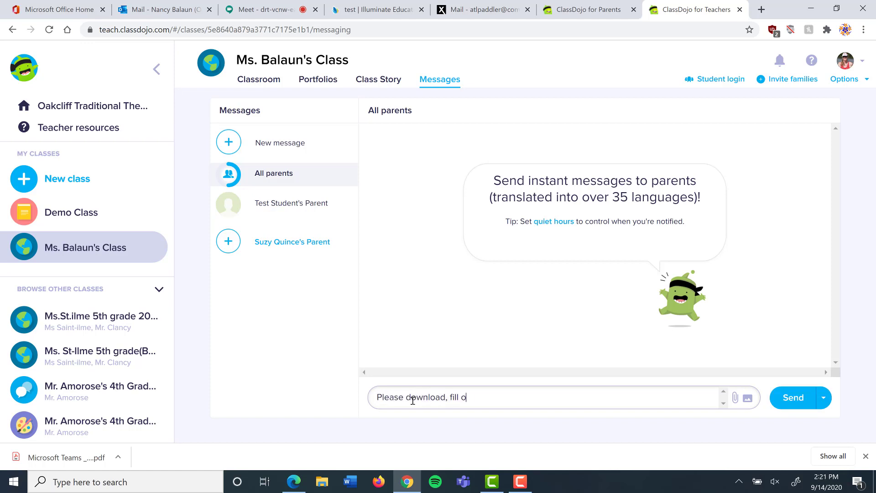
{"action": "type", "text": "ut, upload and return this form."}
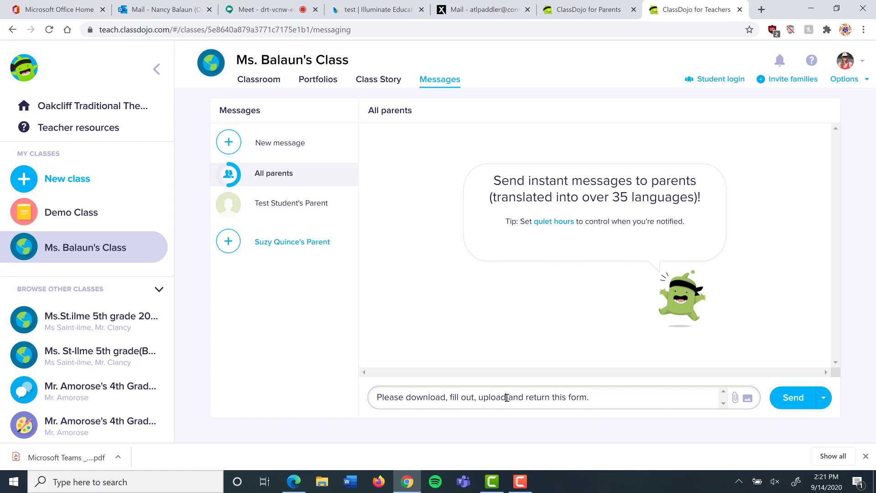
{"action": "left_click", "coordinate": [506, 398]}
{"action": "type", "text": ","}
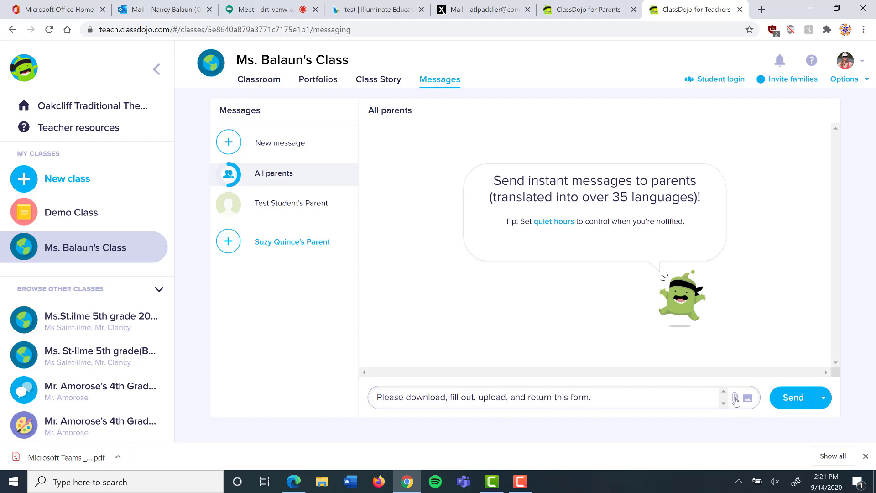
Attach the Mid Year Data Check form file and send the message to every parent
{"action": "left_click", "coordinate": [736, 399]}
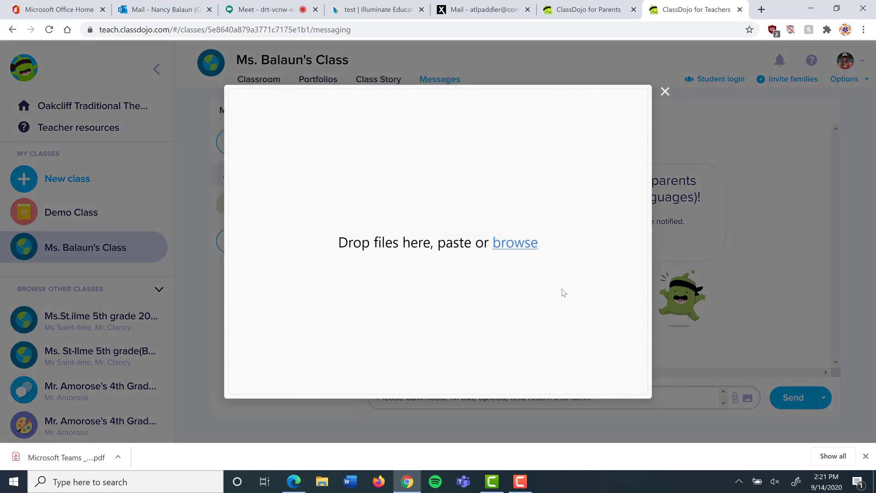
{"action": "left_click", "coordinate": [520, 251]}
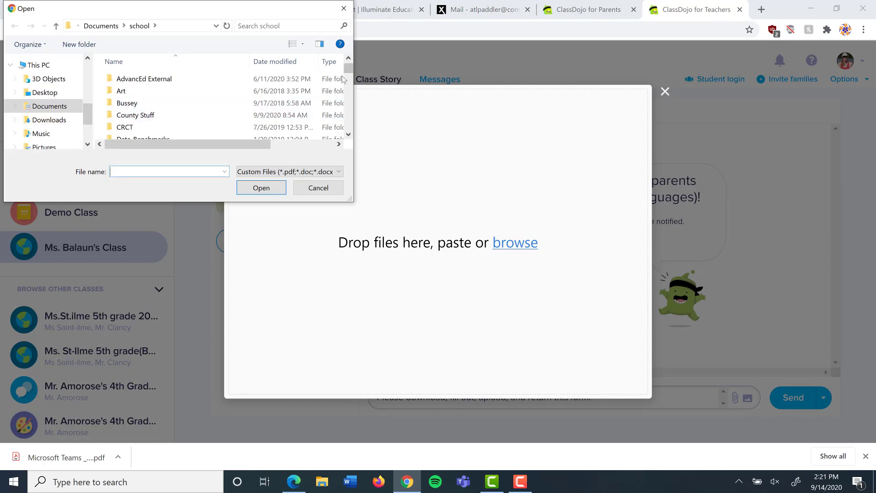
{"action": "scroll", "coordinate": [351, 69], "scroll_direction": "down", "scroll_amount": 10}
{"action": "double_click", "coordinate": [146, 127]}
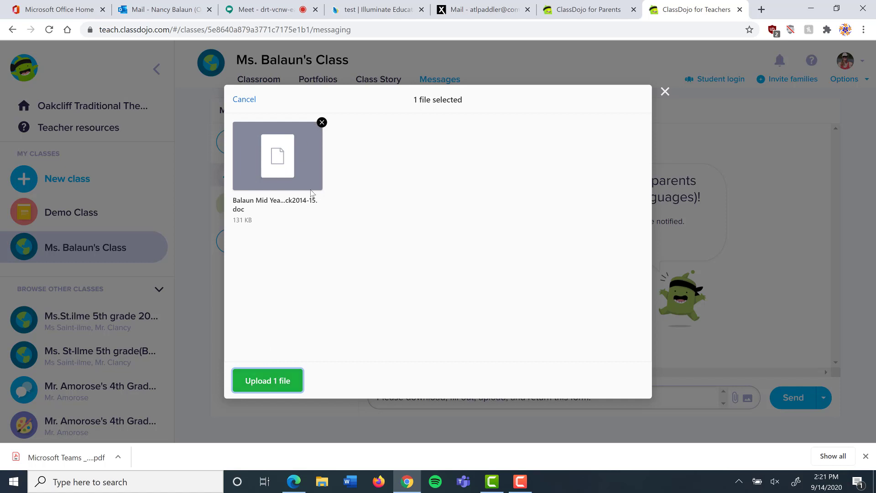
{"action": "left_click", "coordinate": [272, 382]}
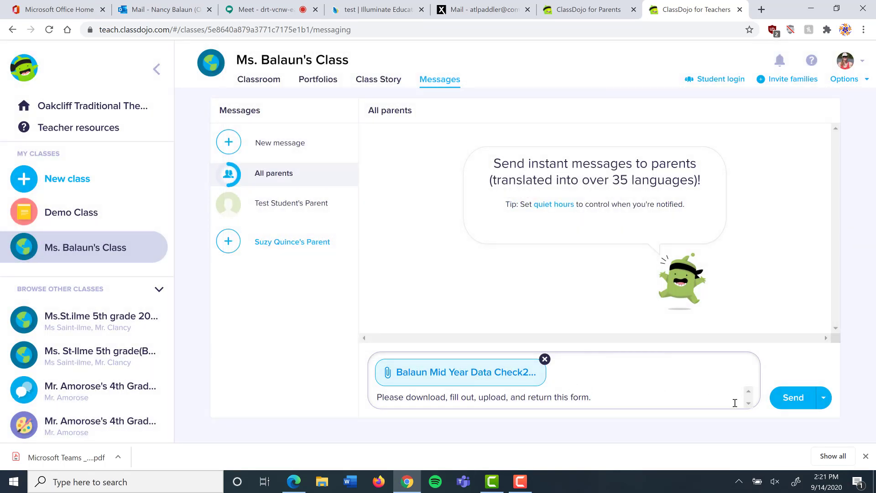
{"action": "left_click", "coordinate": [794, 399]}
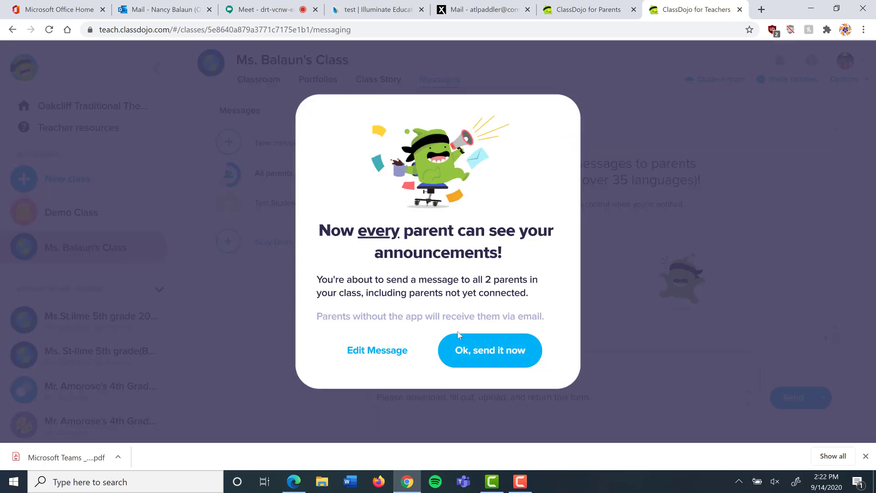
{"action": "left_click", "coordinate": [487, 358]}
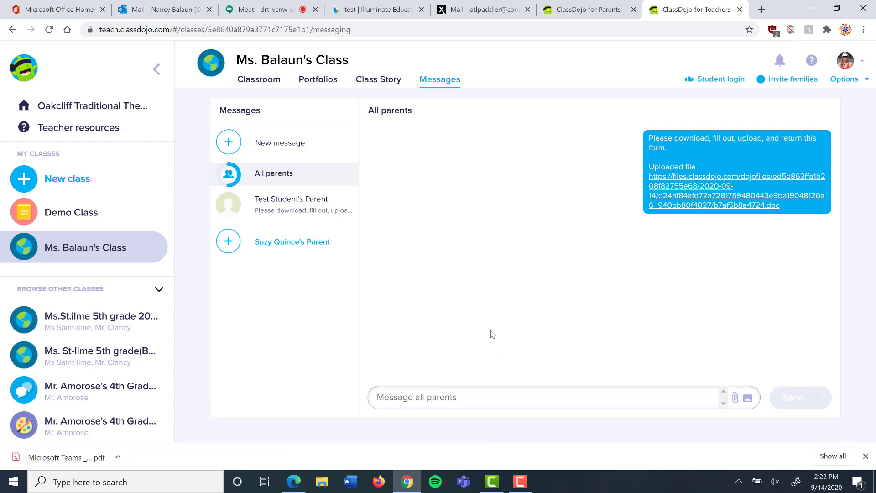
In the parent view's messages, download the teacher's attached b7af5b8a4724.doc and bring up its options
{"action": "left_click", "coordinate": [588, 10]}
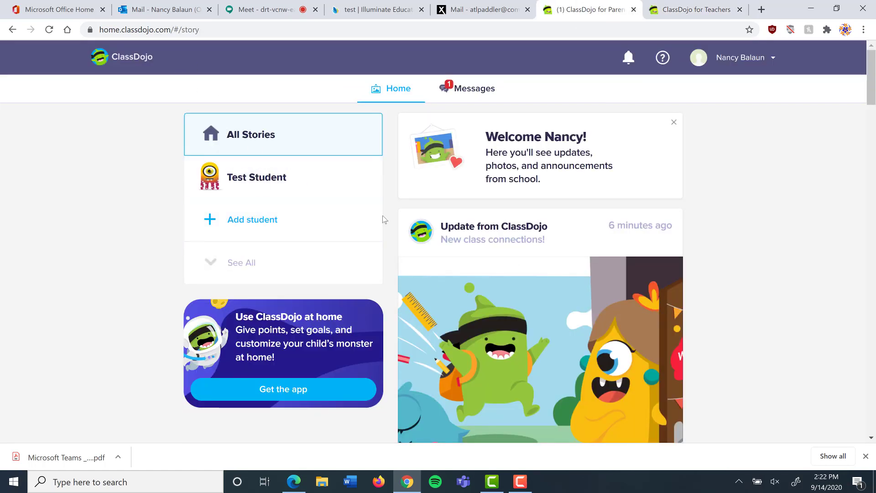
{"action": "left_click", "coordinate": [466, 91]}
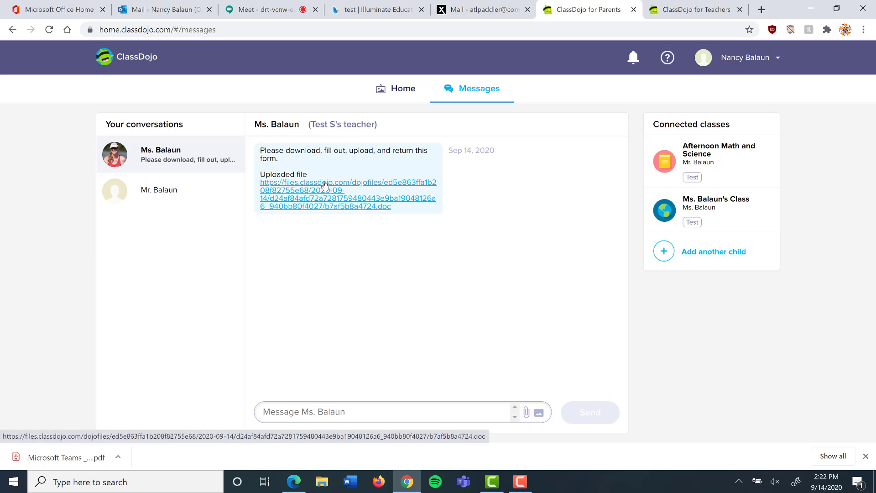
{"action": "left_click", "coordinate": [324, 185]}
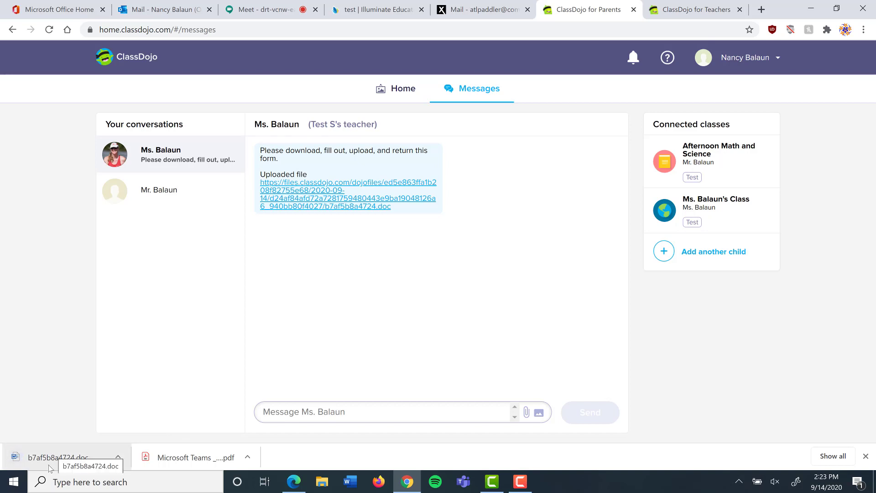
{"action": "left_click", "coordinate": [118, 459]}
In Word, remove the top name line, enter a student's name with level 12, and save
{"action": "left_click", "coordinate": [210, 387]}
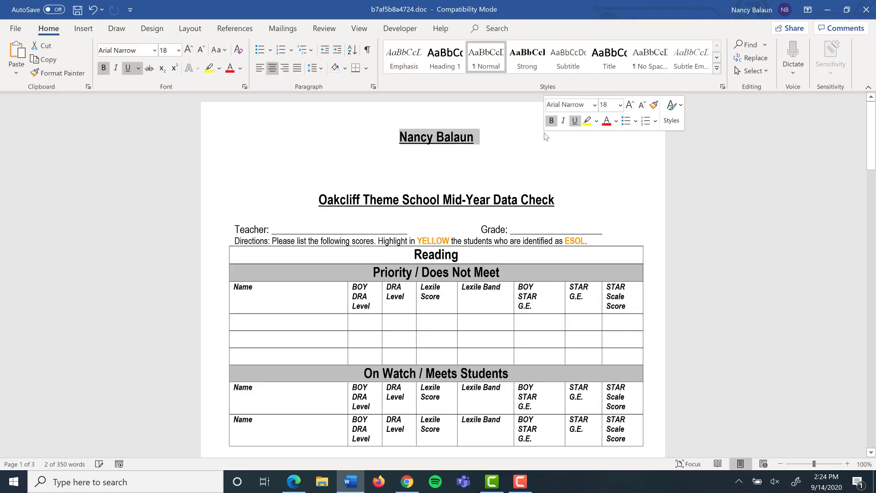
{"action": "key", "text": "Delete"}
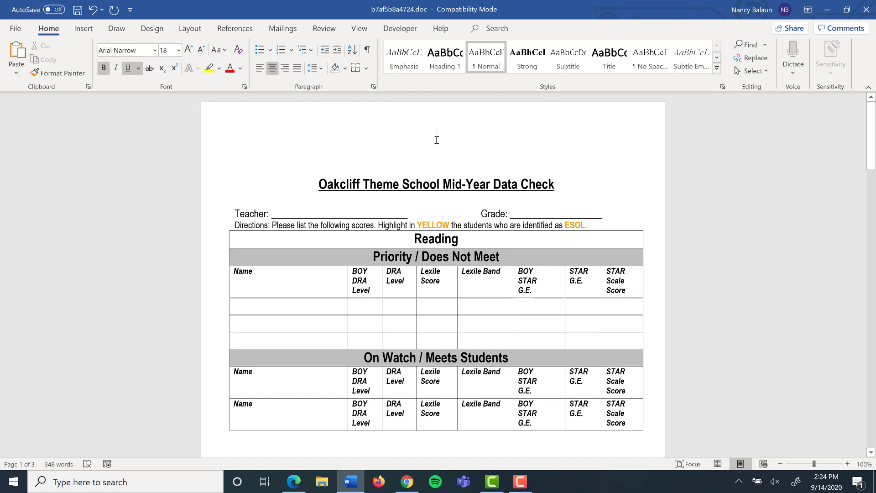
{"action": "left_click", "coordinate": [315, 305]}
{"action": "key", "text": "Tab"}
{"action": "type", "text": "12"}
{"action": "left_click", "coordinate": [352, 184]}
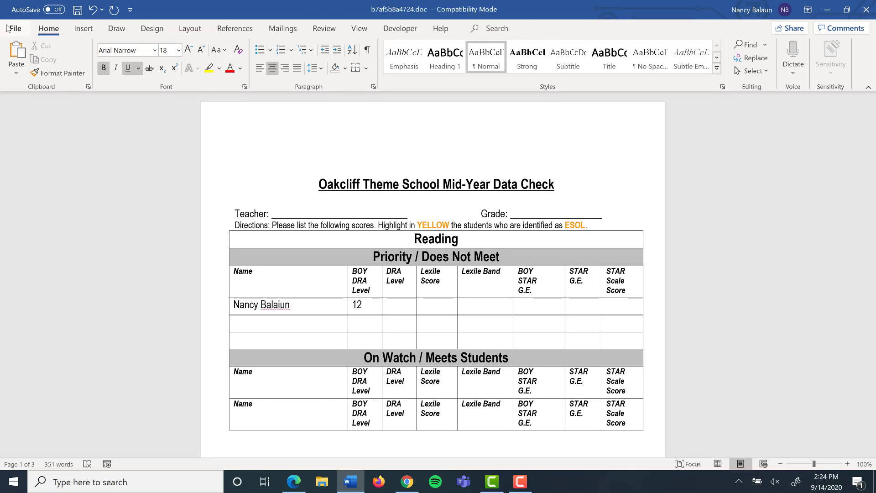
{"action": "key", "text": "ctrl+s"}
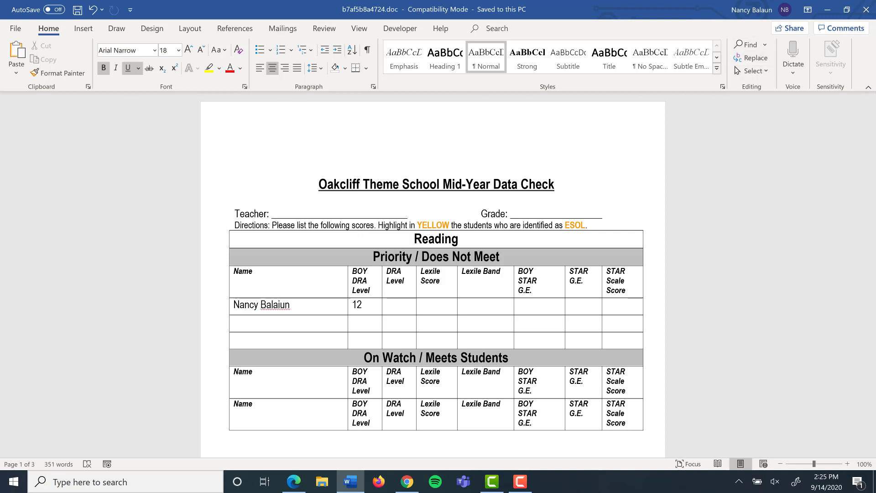
Back in the parent's ClassDojo messages, write the reply "Here is my completed form"
{"action": "left_click", "coordinate": [408, 482]}
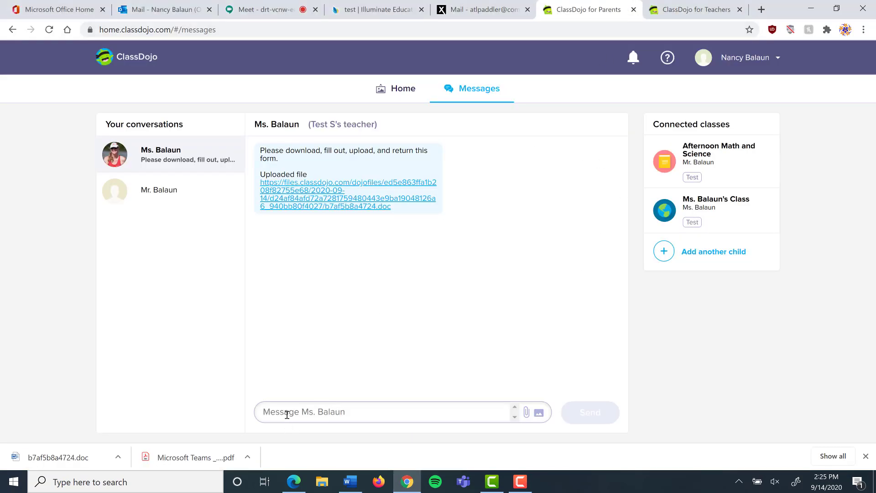
{"action": "left_click", "coordinate": [336, 413]}
{"action": "type", "text": "Here "}
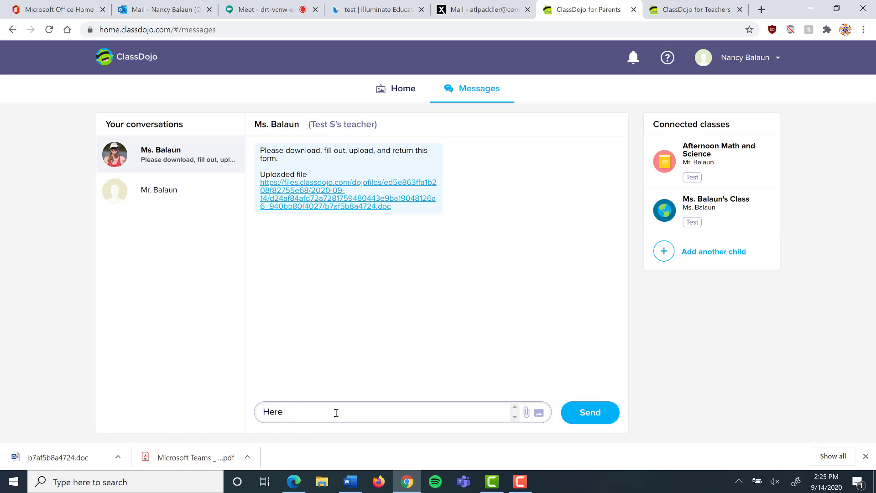
{"action": "type", "text": "is my completed form"}
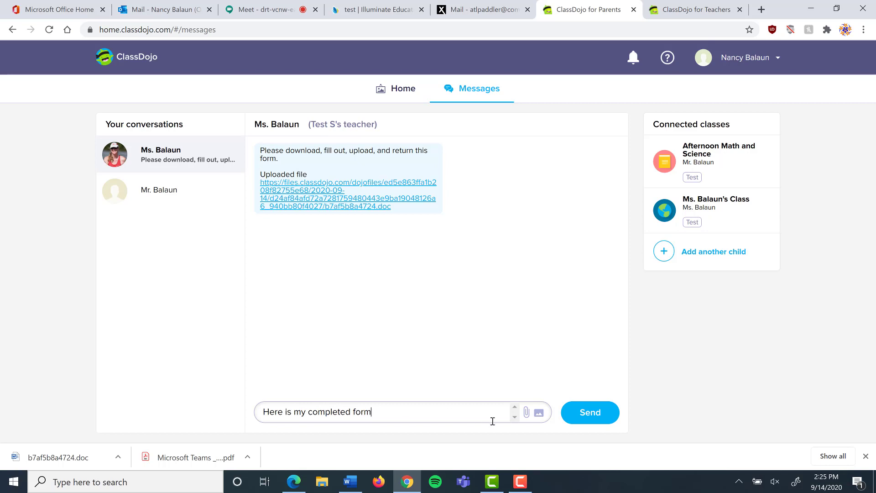
Attach b7af5b8a4724.doc from the Downloads folder to the reply
{"action": "left_click", "coordinate": [528, 412]}
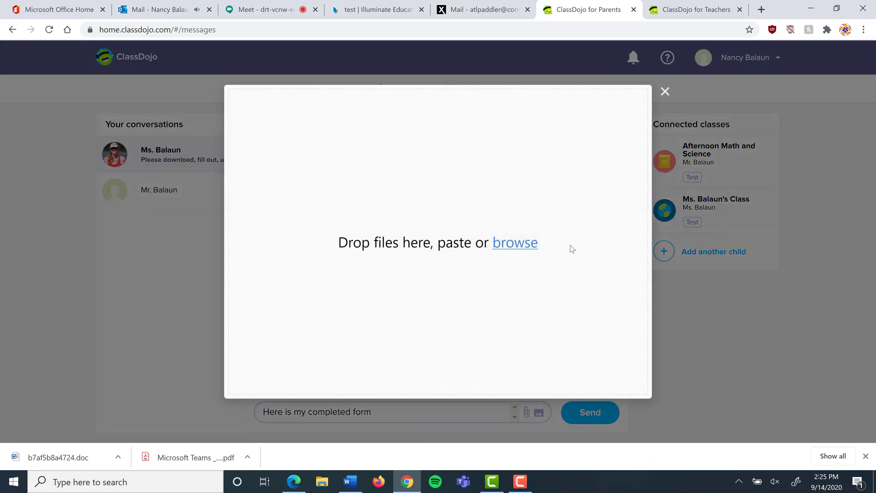
{"action": "left_click", "coordinate": [532, 245]}
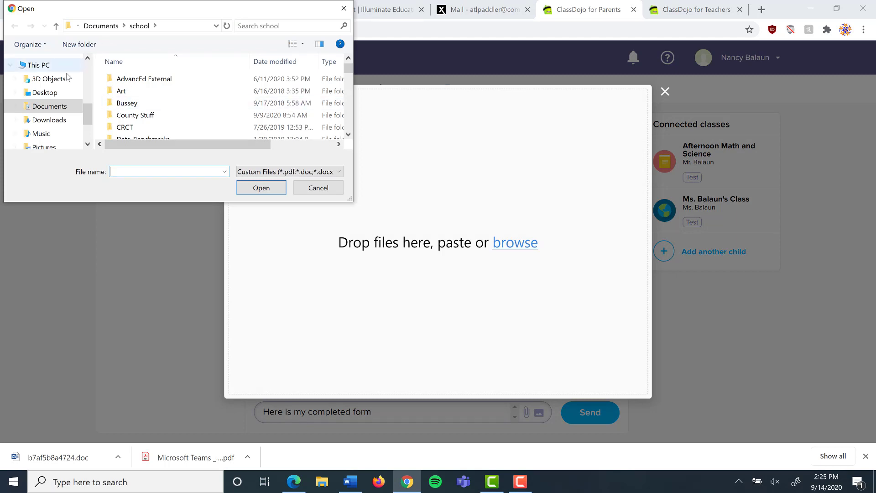
{"action": "left_click", "coordinate": [50, 120]}
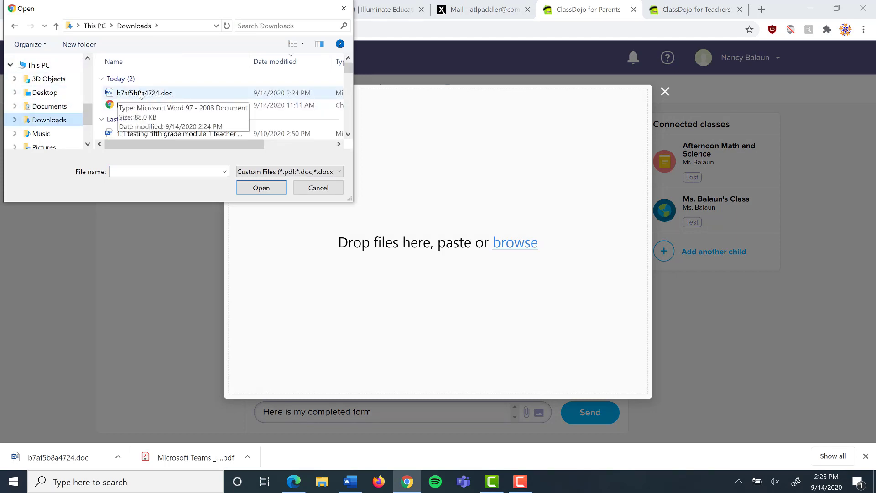
{"action": "double_click", "coordinate": [140, 93]}
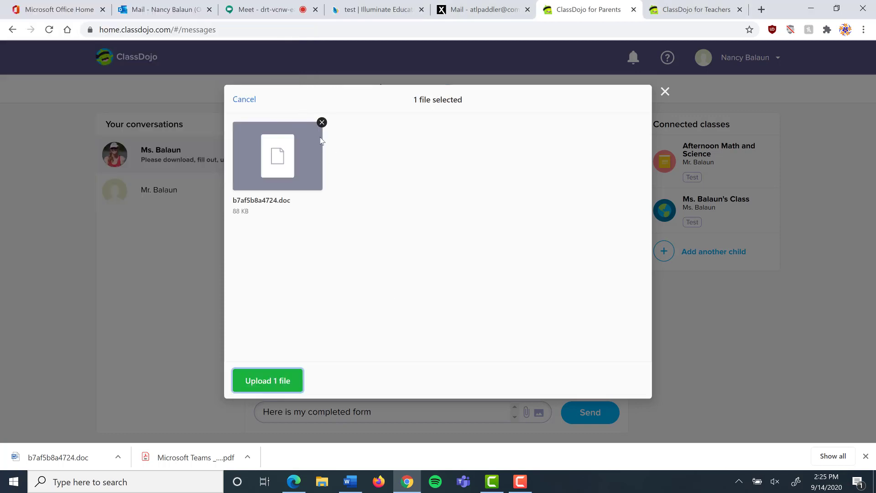
{"action": "left_click", "coordinate": [263, 386]}
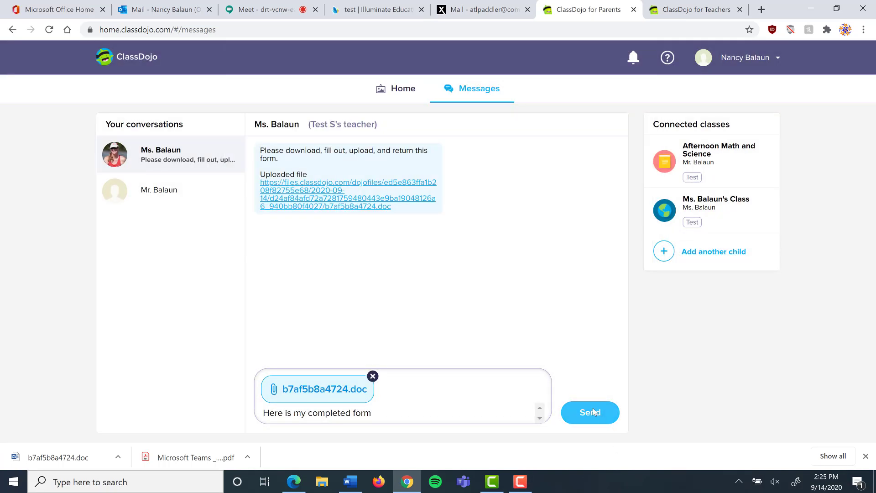
Send the reply, then as teacher download the returned 1b6f1313c569.doc and open it in Word
{"action": "left_click", "coordinate": [593, 413]}
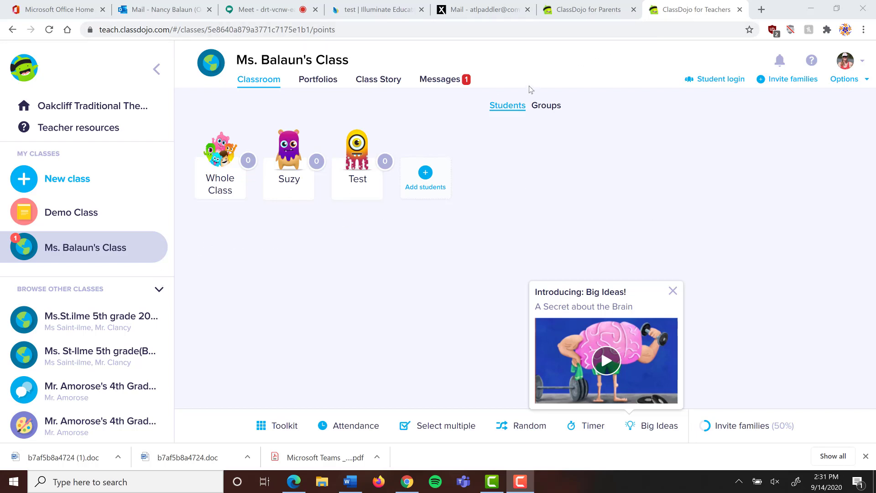
{"action": "left_click", "coordinate": [446, 83]}
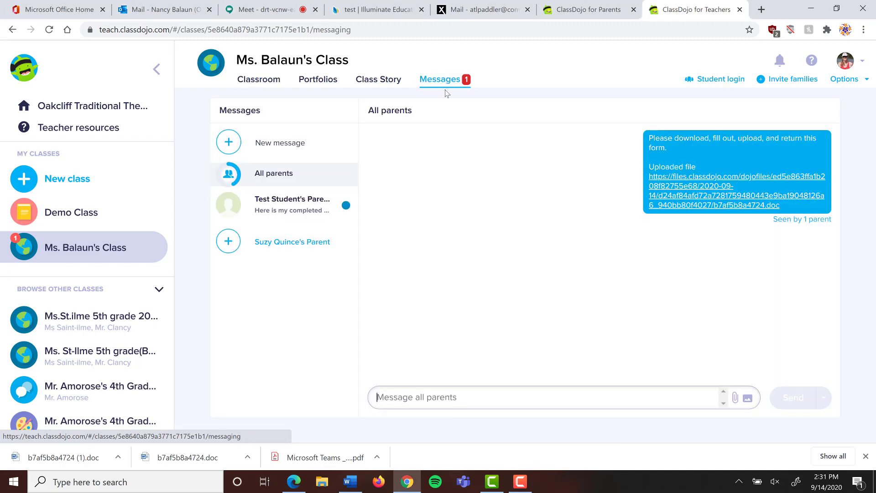
{"action": "left_click", "coordinate": [286, 204]}
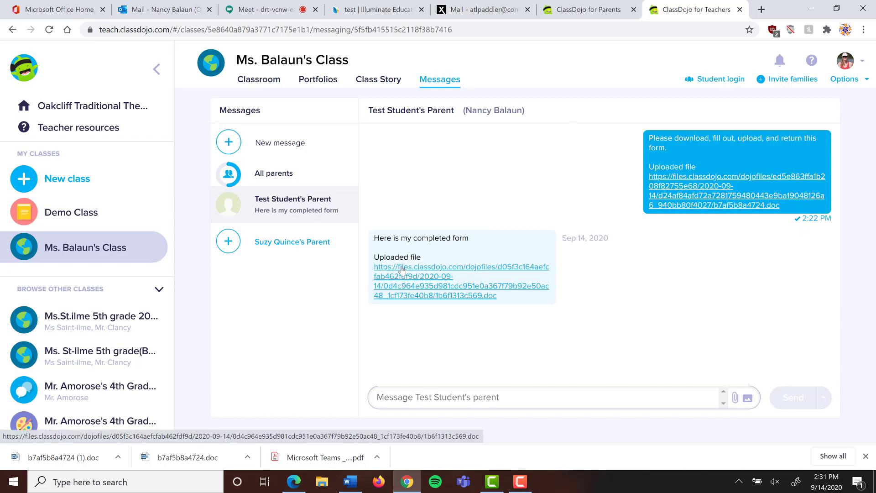
{"action": "left_click", "coordinate": [402, 270]}
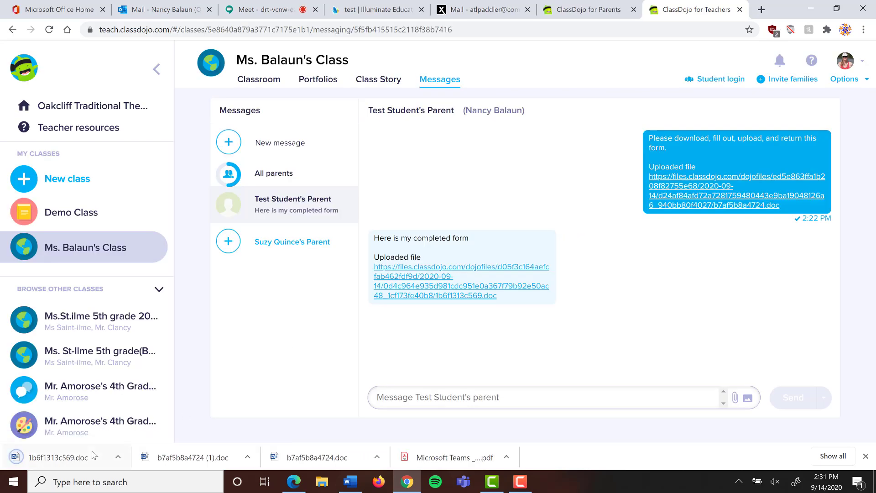
{"action": "left_click", "coordinate": [60, 457]}
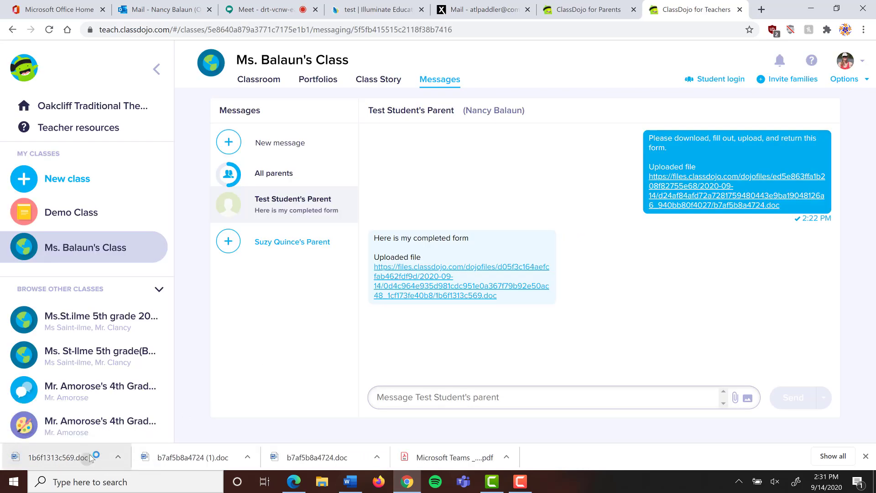